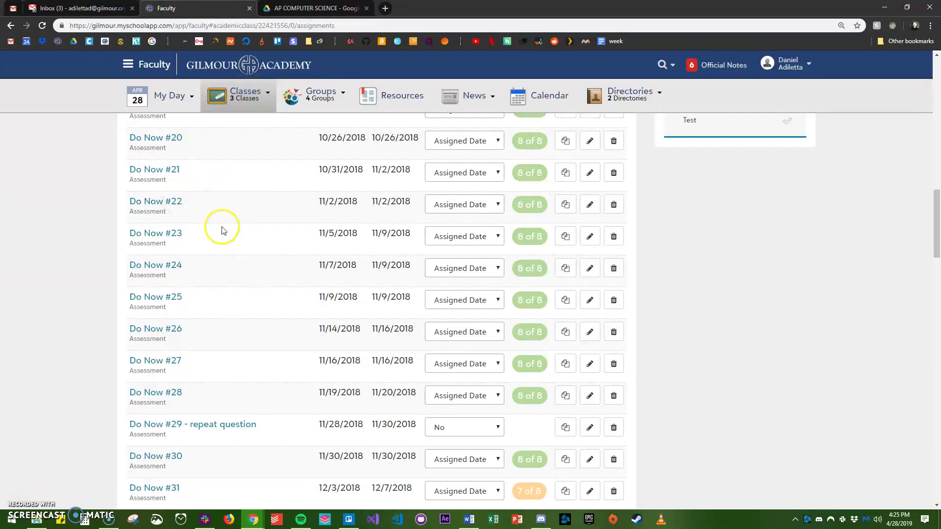
Load more Classwork assignments with Show More so later Do Now assessments appear, then return to the top
{"action": "scroll", "coordinate": [223, 230], "scroll_direction": "down", "scroll_amount": 3}
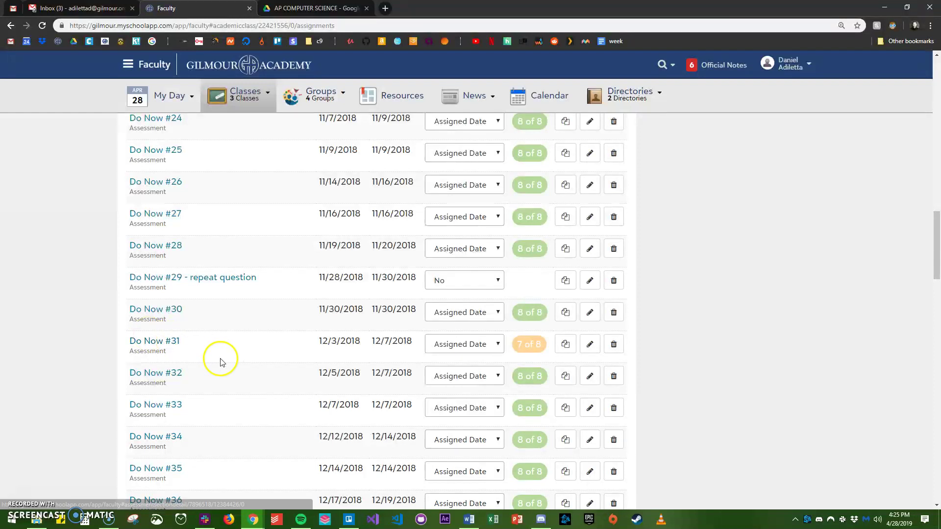
{"action": "scroll", "coordinate": [219, 359], "scroll_direction": "down", "scroll_amount": 1}
{"action": "scroll", "coordinate": [196, 294], "scroll_direction": "down", "scroll_amount": 2}
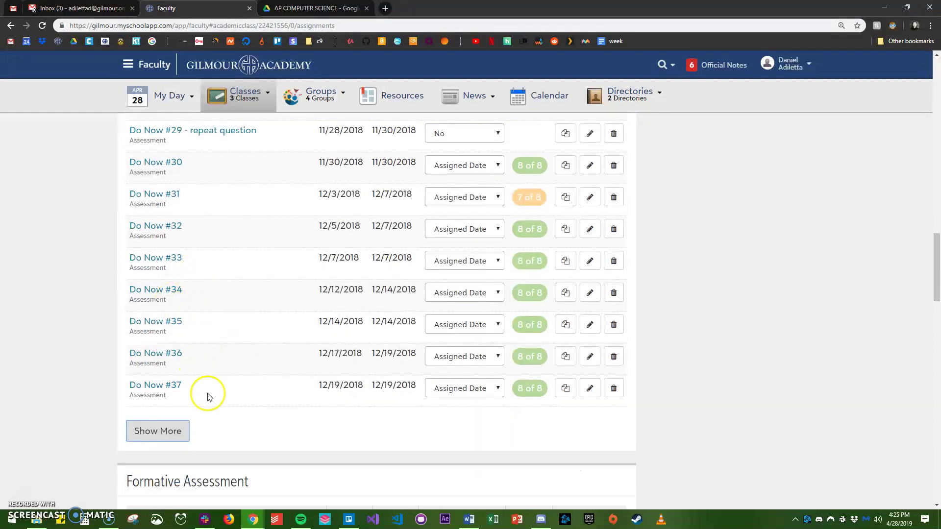
{"action": "left_click", "coordinate": [163, 429]}
{"action": "scroll", "coordinate": [235, 300], "scroll_direction": "down", "scroll_amount": 2}
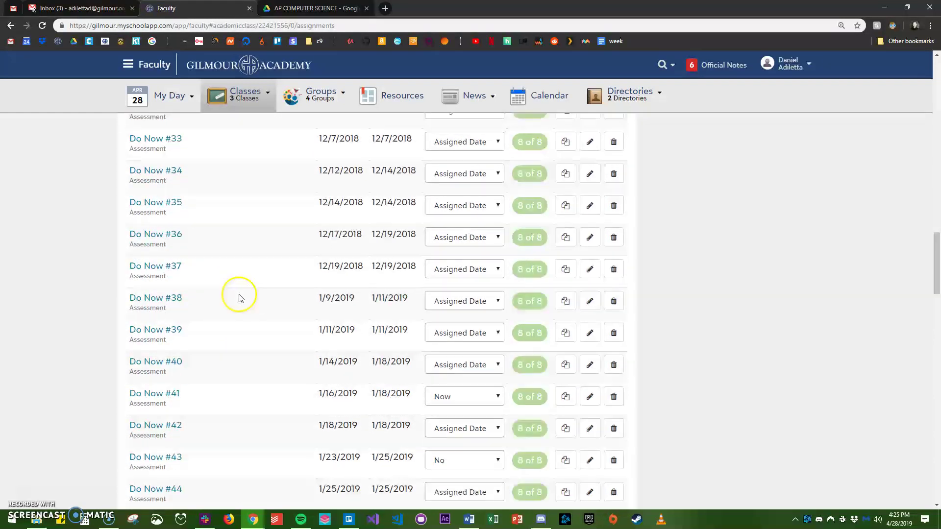
{"action": "scroll", "coordinate": [245, 284], "scroll_direction": "down", "scroll_amount": 1}
{"action": "scroll", "coordinate": [263, 260], "scroll_direction": "up", "scroll_amount": 1}
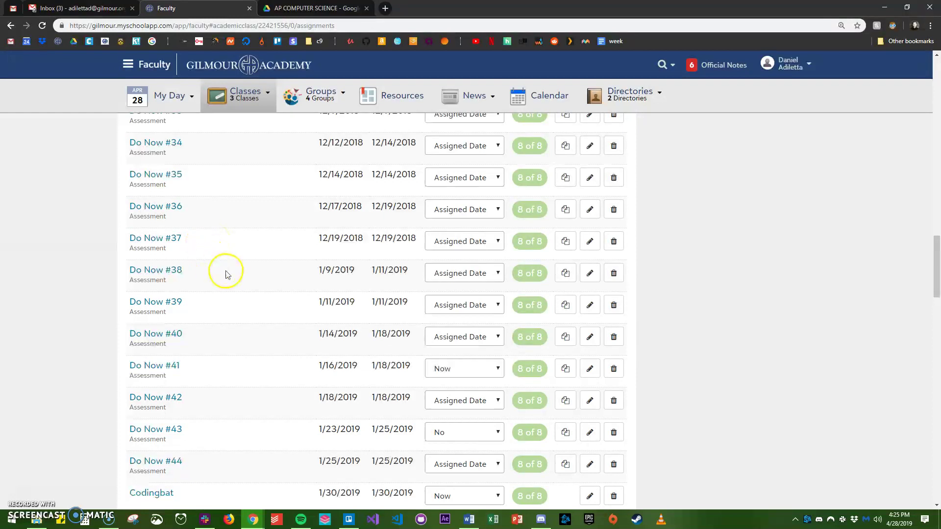
{"action": "scroll", "coordinate": [247, 259], "scroll_direction": "up", "scroll_amount": 2}
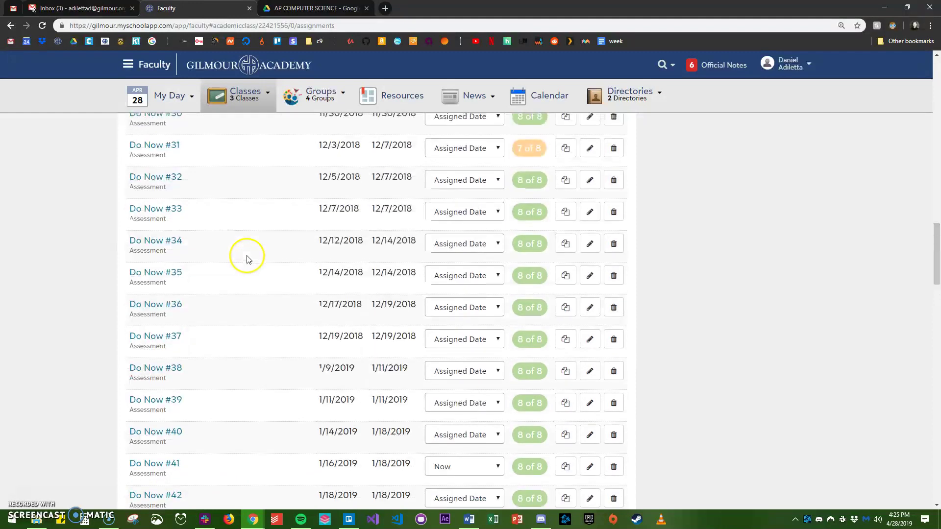
{"action": "scroll", "coordinate": [251, 259], "scroll_direction": "up", "scroll_amount": 1}
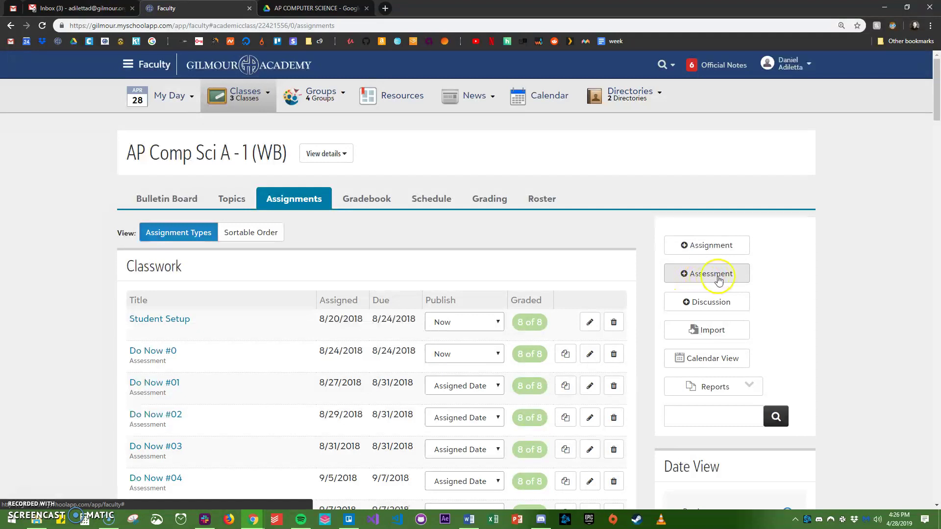
Start a new assessment named Do Now #65 worth 3 maximum points
{"action": "left_click", "coordinate": [712, 278]}
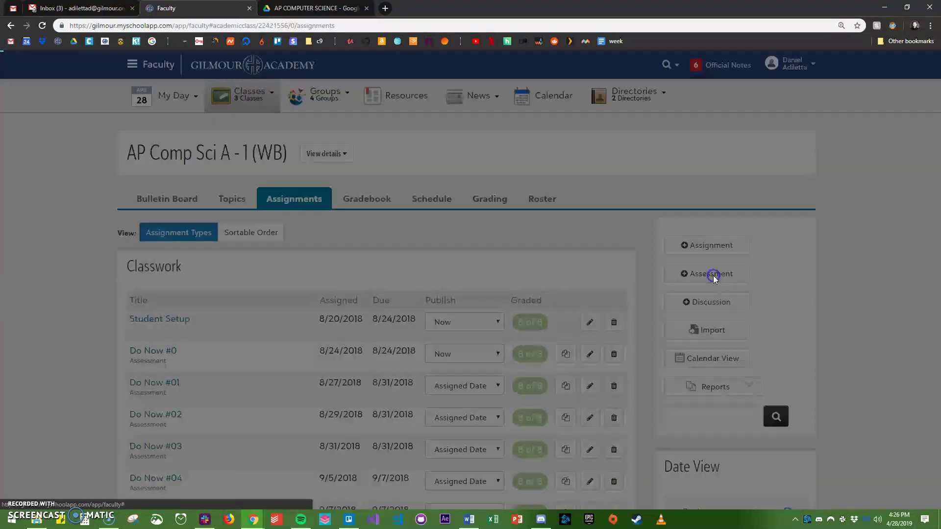
{"action": "left_click", "coordinate": [381, 223]}
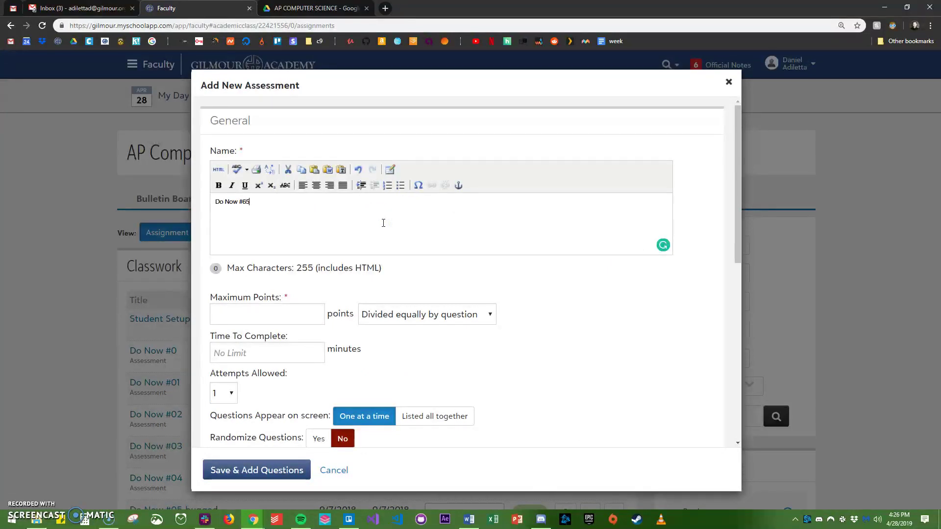
{"action": "left_click", "coordinate": [300, 315]}
{"action": "type", "text": "3"}
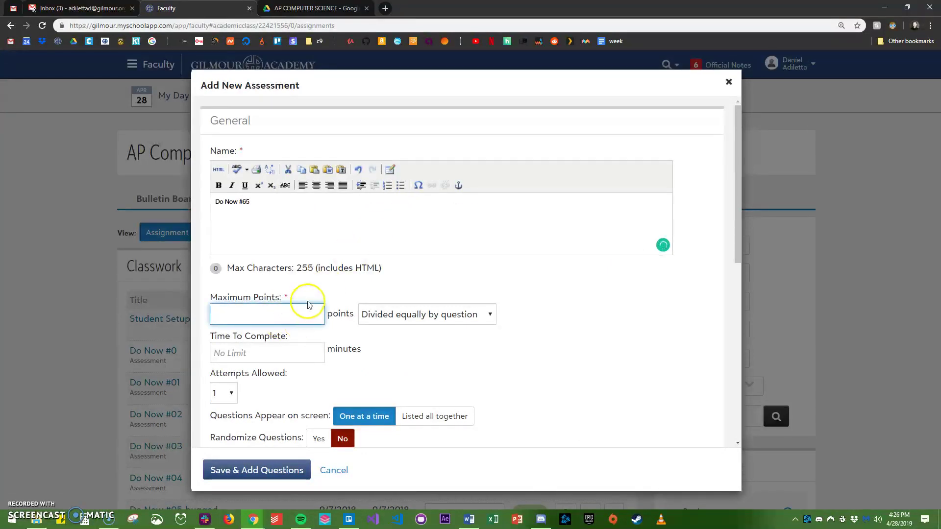
{"action": "left_click", "coordinate": [459, 365]}
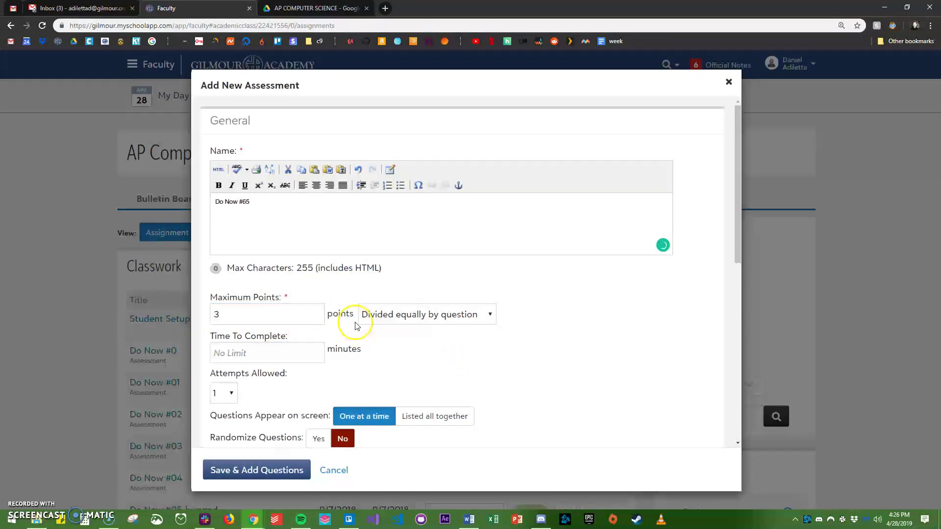
Set the assignment type to Classwork (GB) and allow 2 attempts
{"action": "scroll", "coordinate": [426, 333], "scroll_direction": "down", "scroll_amount": 2}
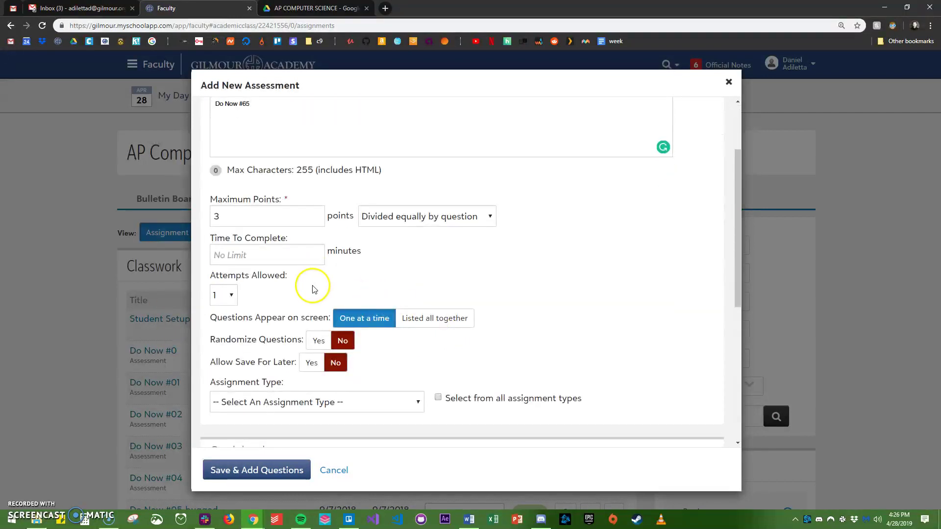
{"action": "left_click", "coordinate": [304, 402]}
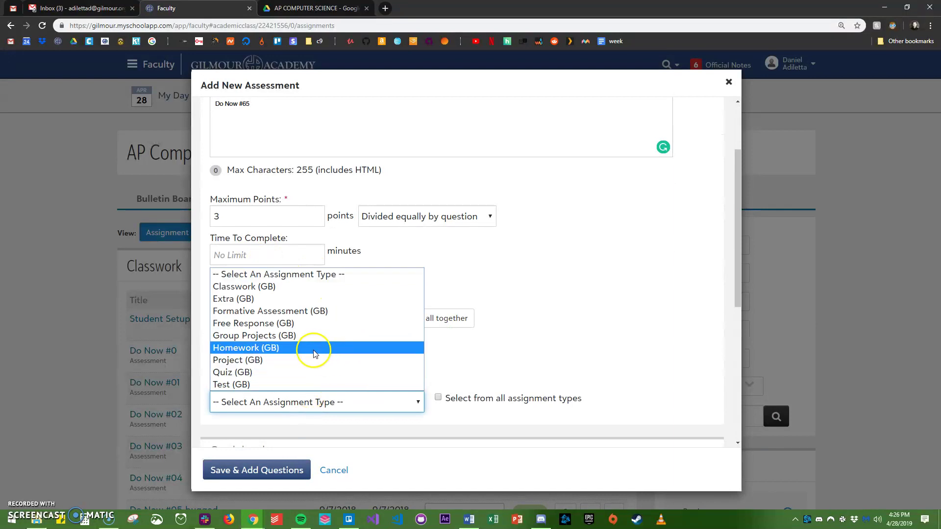
{"action": "left_click", "coordinate": [269, 288]}
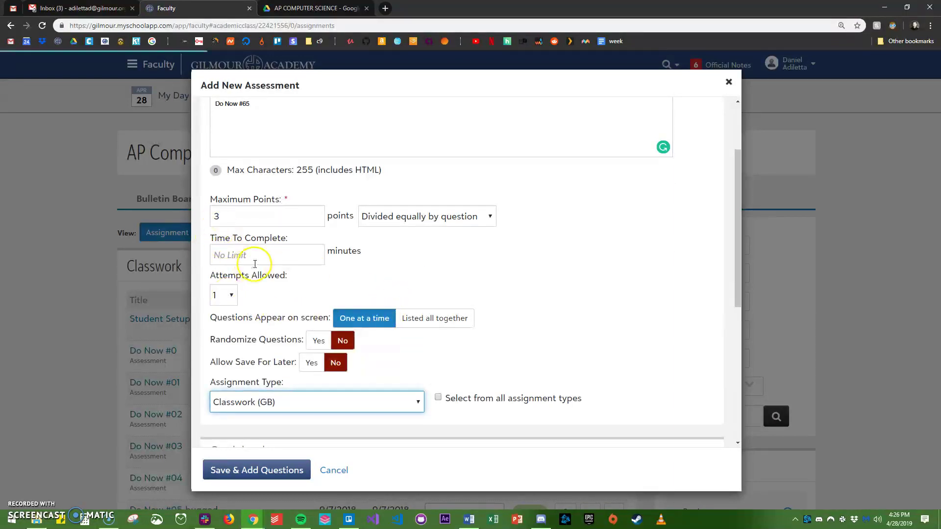
{"action": "left_click", "coordinate": [225, 295]}
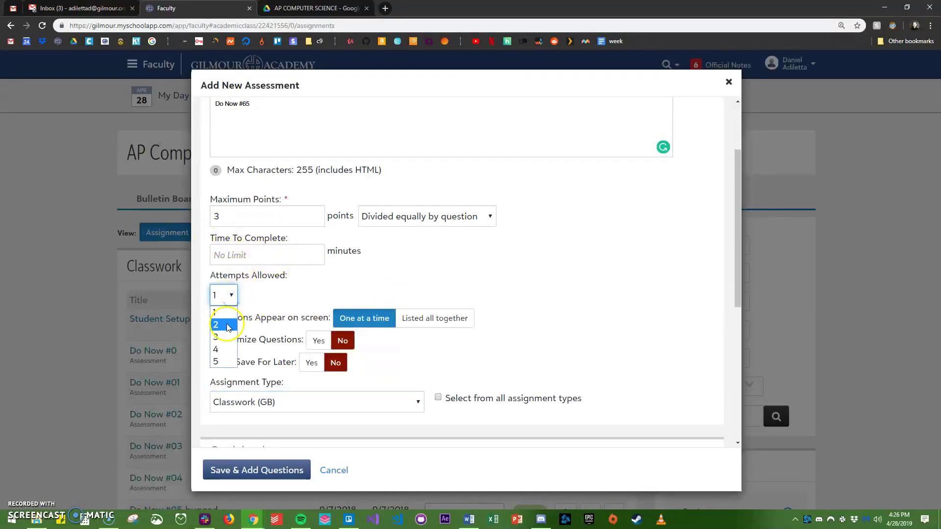
{"action": "left_click", "coordinate": [228, 326]}
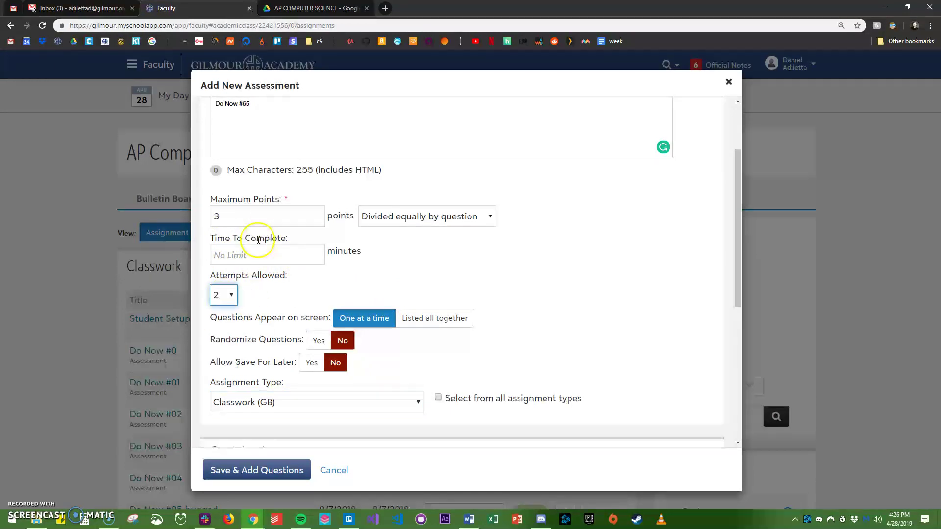
{"action": "scroll", "coordinate": [265, 147], "scroll_direction": "up", "scroll_amount": 1}
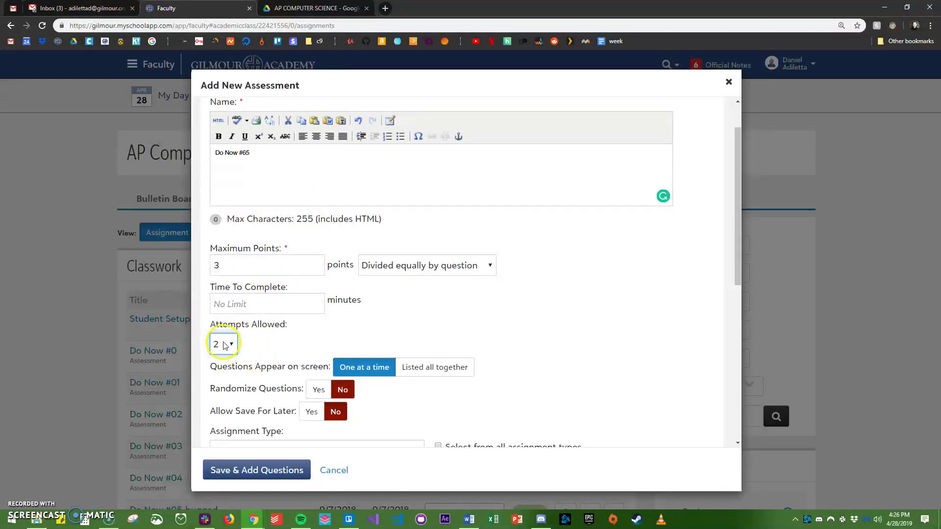
Set Allow Save For Later to Yes for Do Now #65
{"action": "scroll", "coordinate": [314, 330], "scroll_direction": "down", "scroll_amount": 2}
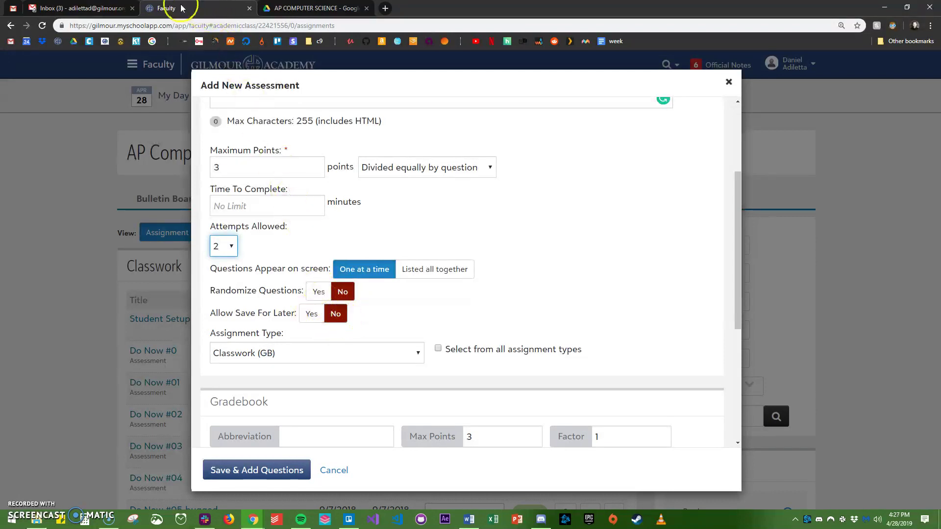
{"action": "left_click", "coordinate": [315, 317]}
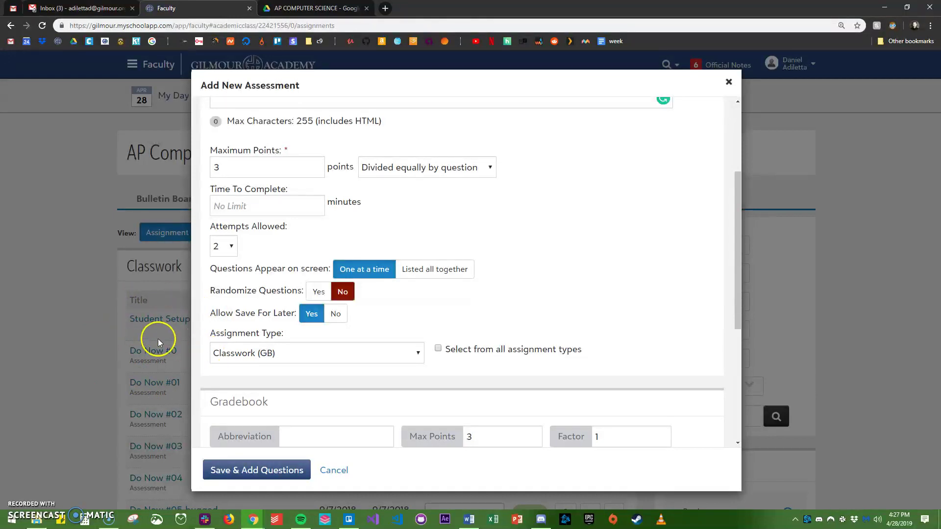
Enter DN65 in the Gradebook Abbreviation field
{"action": "scroll", "coordinate": [314, 289], "scroll_direction": "down", "scroll_amount": 3}
{"action": "left_click", "coordinate": [312, 290]}
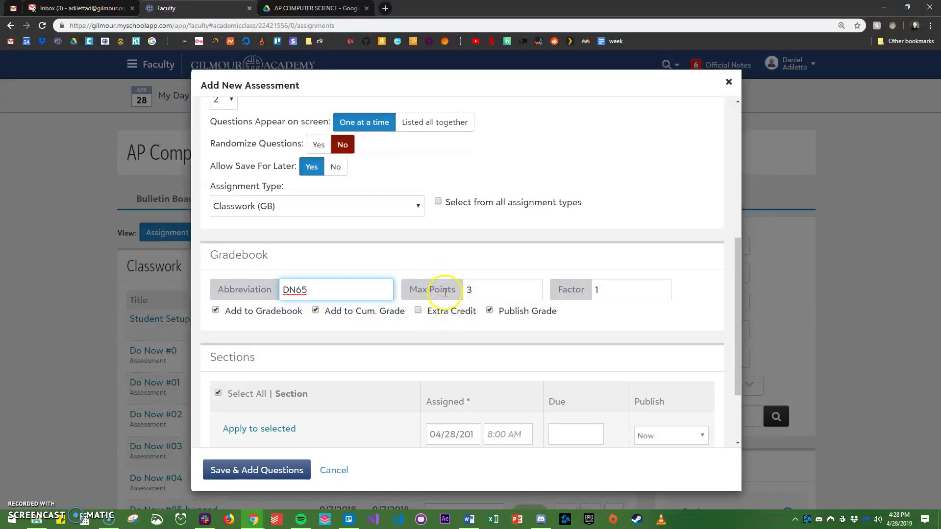
Assign the section on May 1, 2019 with a due date of May 3, 2019
{"action": "scroll", "coordinate": [445, 293], "scroll_direction": "down", "scroll_amount": 2}
{"action": "left_click", "coordinate": [442, 374]}
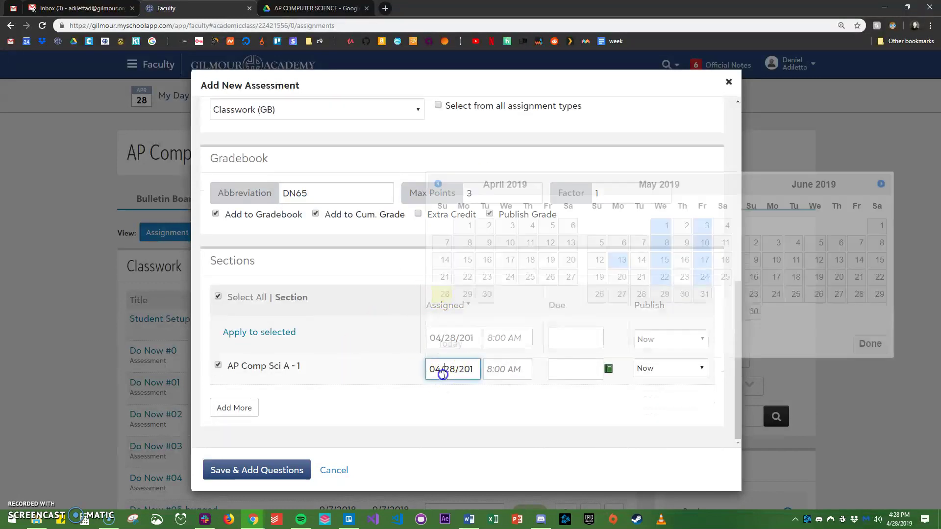
{"action": "left_click", "coordinate": [665, 225]}
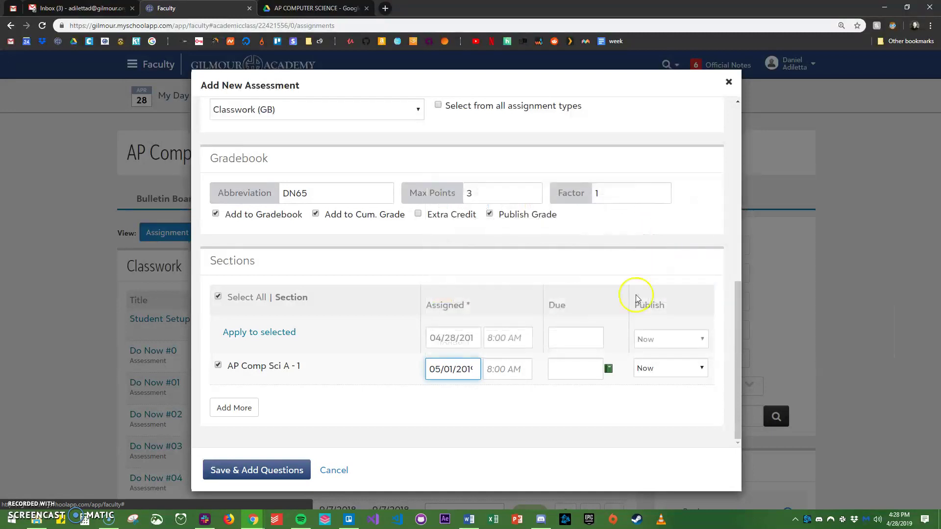
{"action": "left_click", "coordinate": [559, 368]}
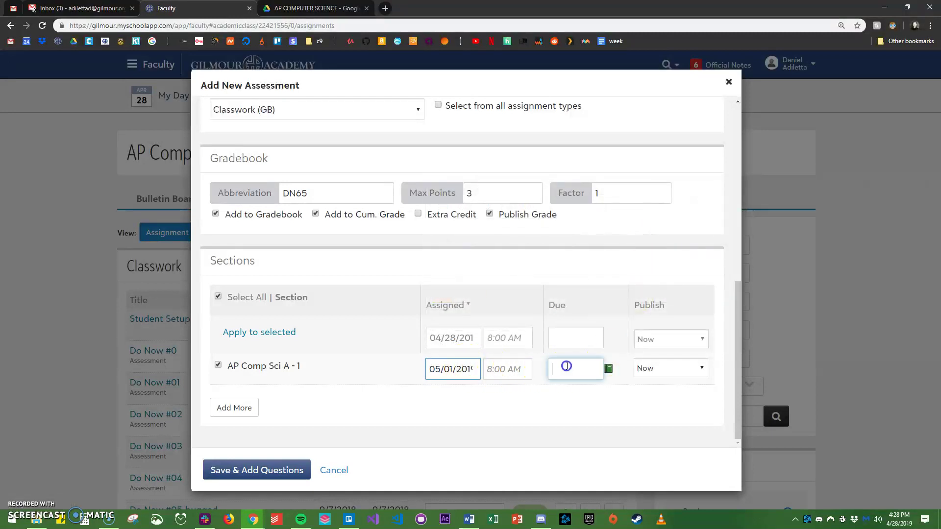
{"action": "left_click", "coordinate": [753, 226]}
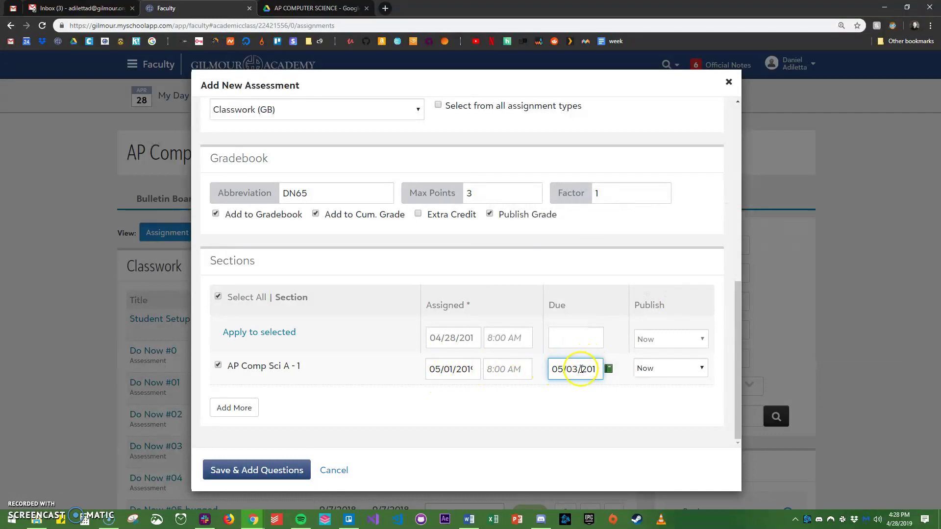
Publish the section on its assigned date and save the assessment to start adding questions
{"action": "left_click", "coordinate": [669, 374]}
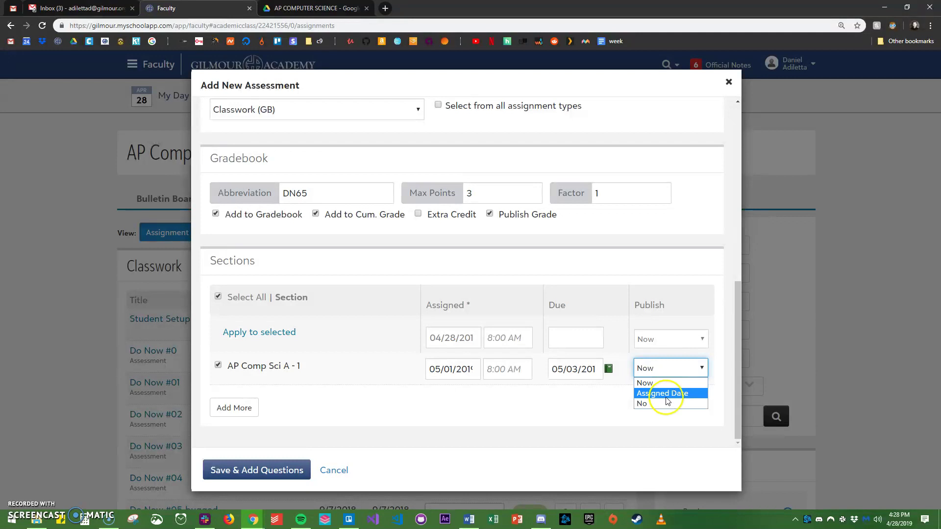
{"action": "left_click", "coordinate": [666, 396]}
{"action": "left_click", "coordinate": [660, 368]}
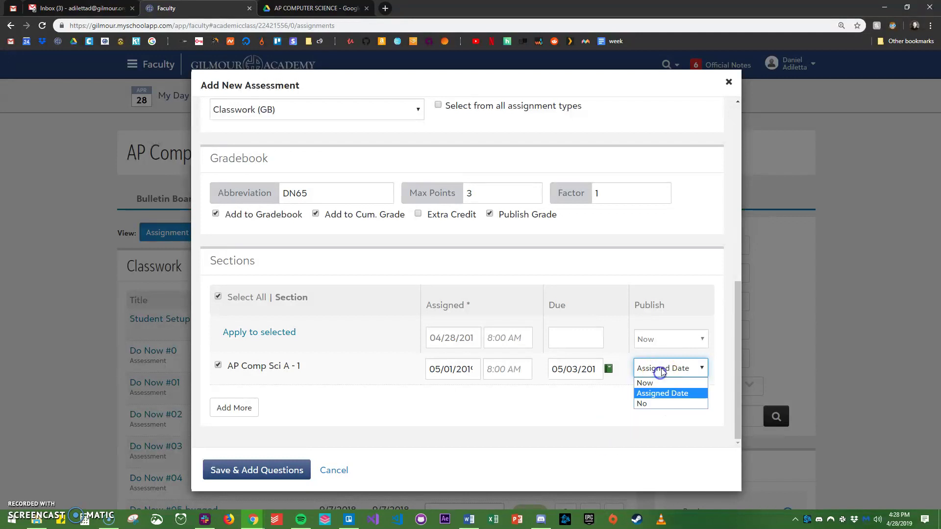
{"action": "left_click", "coordinate": [644, 392]}
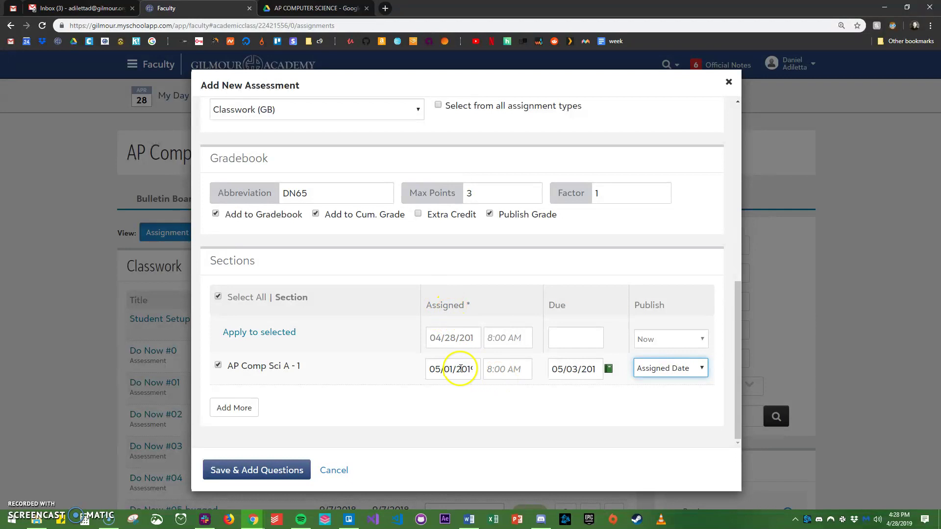
{"action": "left_click", "coordinate": [248, 473]}
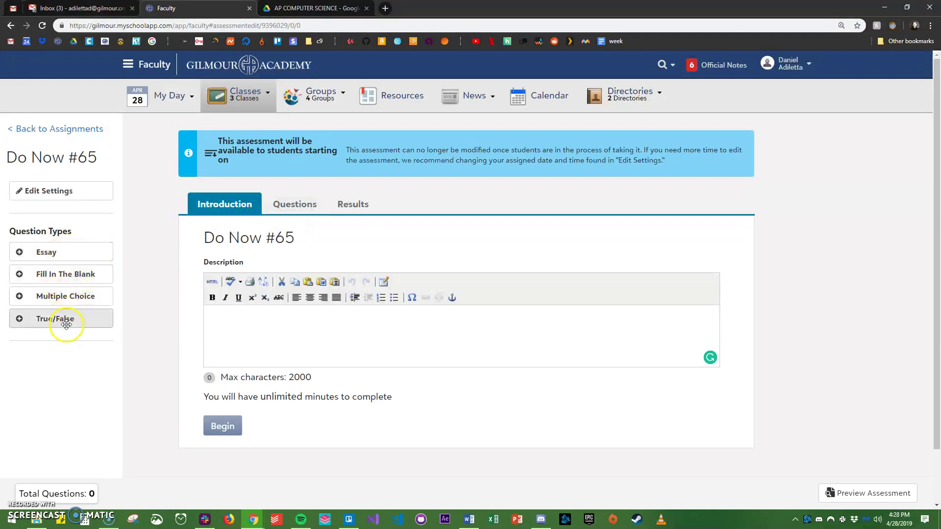
Set Yes for view results, after all submitted, show questions, points earned, and Take Again
{"action": "left_click", "coordinate": [354, 205]}
{"action": "left_click", "coordinate": [688, 303]}
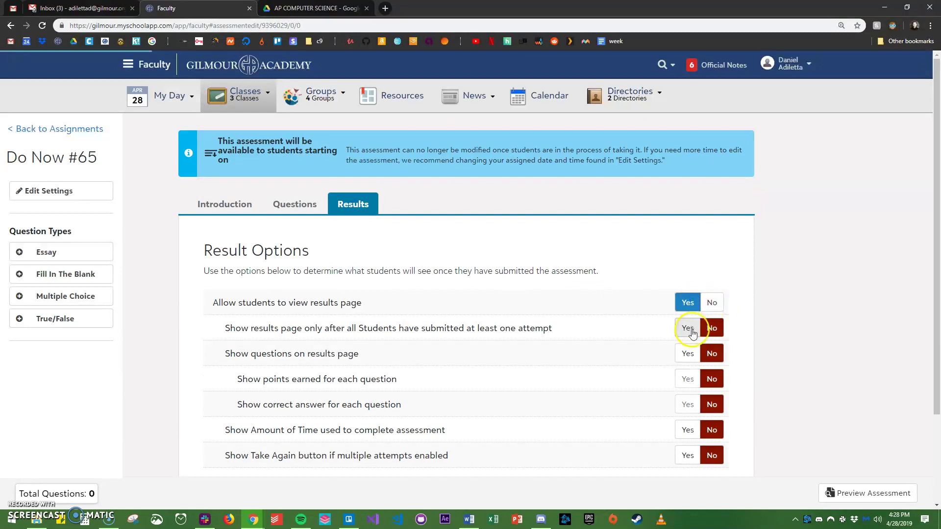
{"action": "left_click", "coordinate": [688, 327]}
{"action": "left_click", "coordinate": [685, 354]}
{"action": "left_click", "coordinate": [680, 382]}
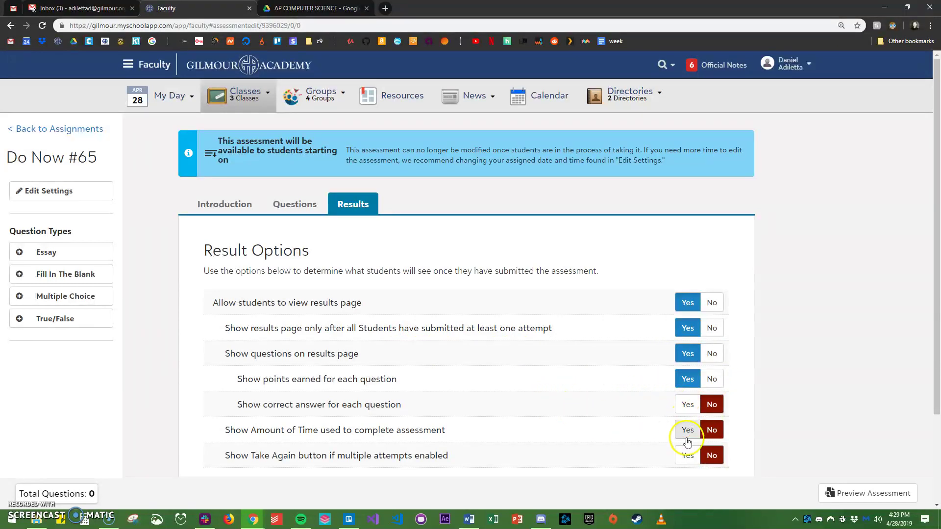
{"action": "left_click", "coordinate": [686, 464]}
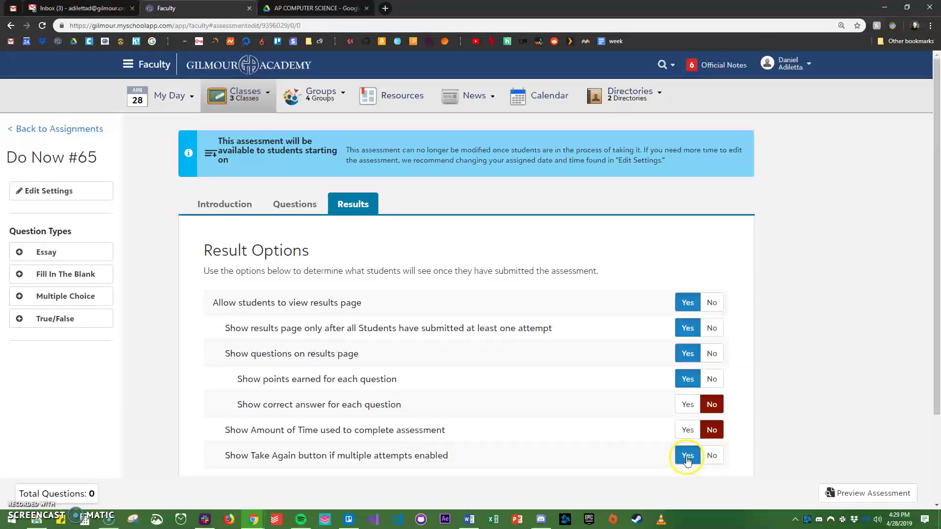
Review the general settings and Results tab without changes, then go to the empty Questions page
{"action": "left_click", "coordinate": [227, 206]}
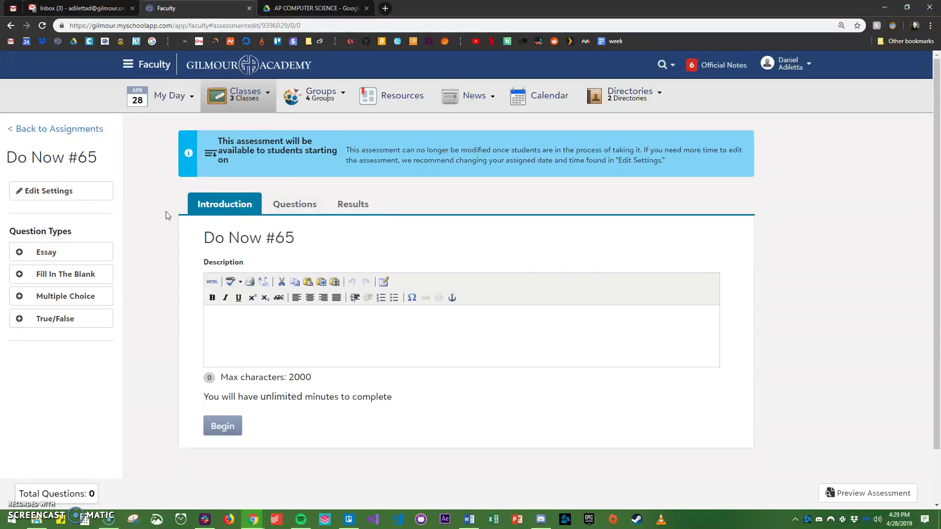
{"action": "left_click", "coordinate": [58, 190]}
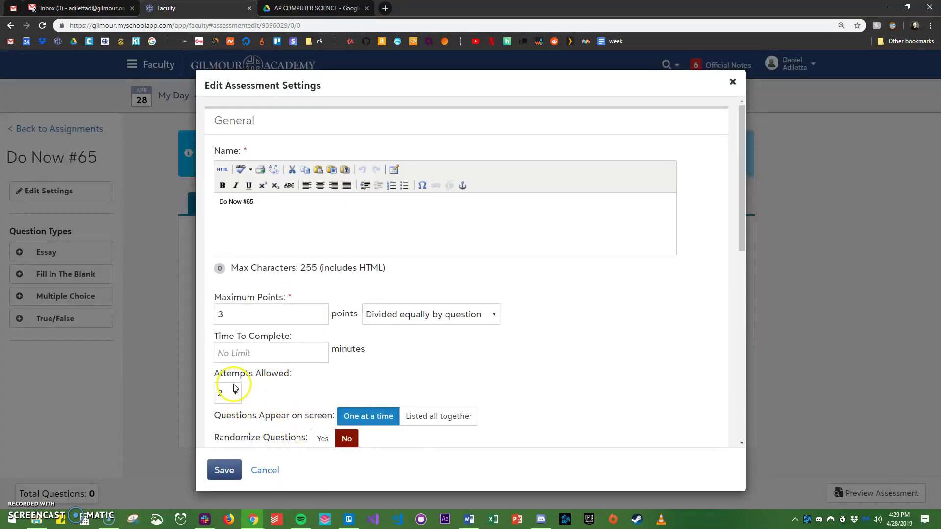
{"action": "left_click", "coordinate": [283, 471]}
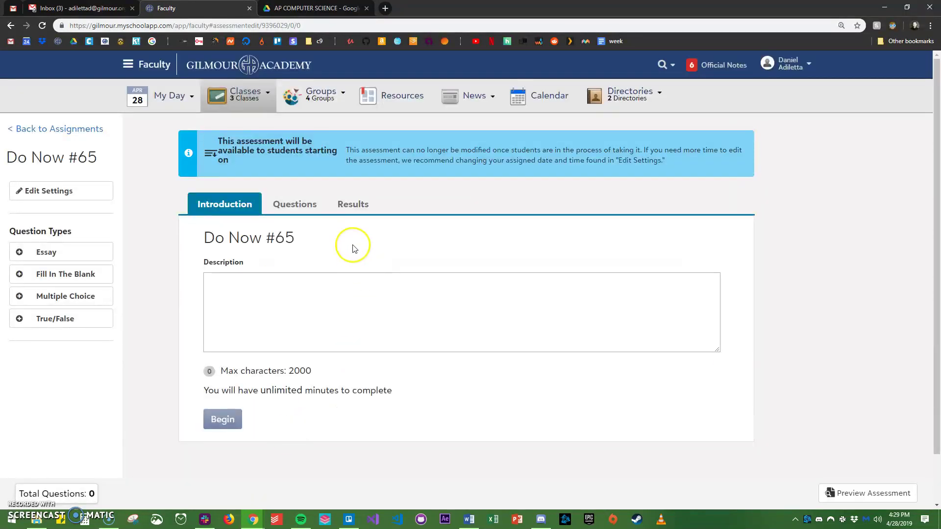
{"action": "left_click_drag", "start_coordinate": [353, 245], "coordinate": [357, 210]}
{"action": "left_click", "coordinate": [354, 205]}
{"action": "left_click", "coordinate": [291, 206]}
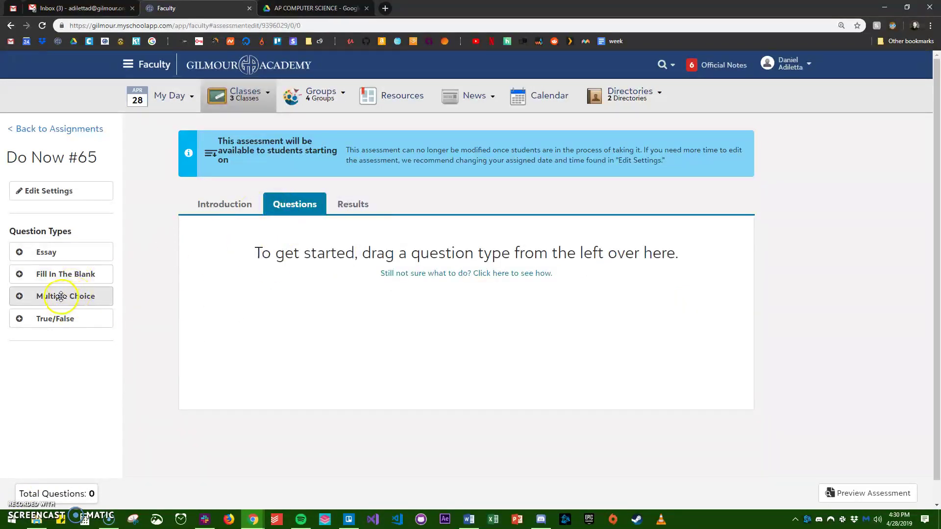
Add a multiple-choice question reading 'Which one says "hello"?'
{"action": "left_click_drag", "start_coordinate": [81, 295], "coordinate": [324, 329]}
{"action": "scroll", "coordinate": [439, 380], "scroll_direction": "down", "scroll_amount": 2}
{"action": "left_click", "coordinate": [291, 309]}
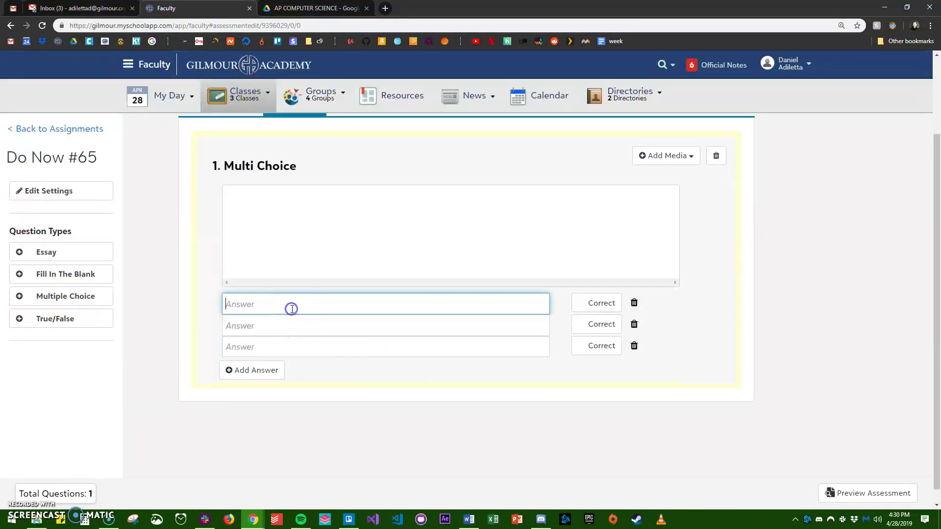
{"action": "left_click", "coordinate": [304, 238]}
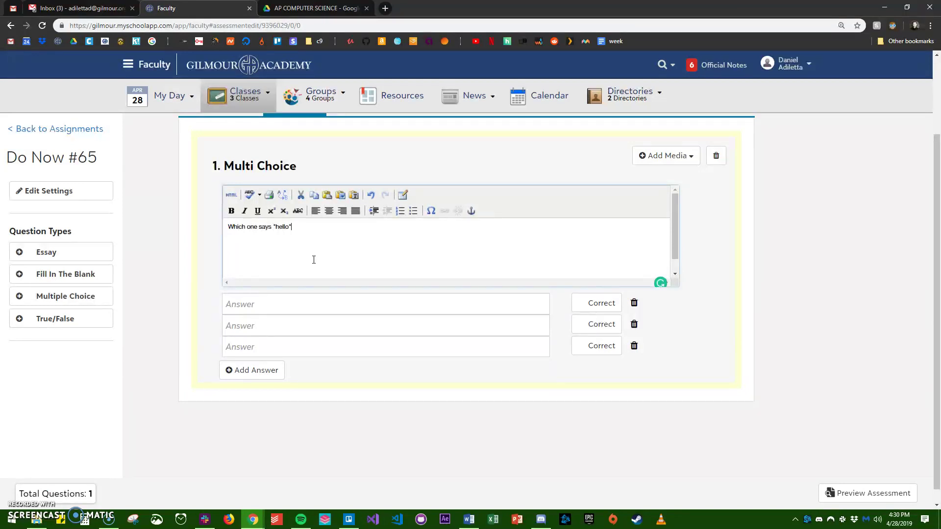
Enter answers salut, hia and bye, marking salut correct and removing an extra empty choice
{"action": "left_click", "coordinate": [310, 304]}
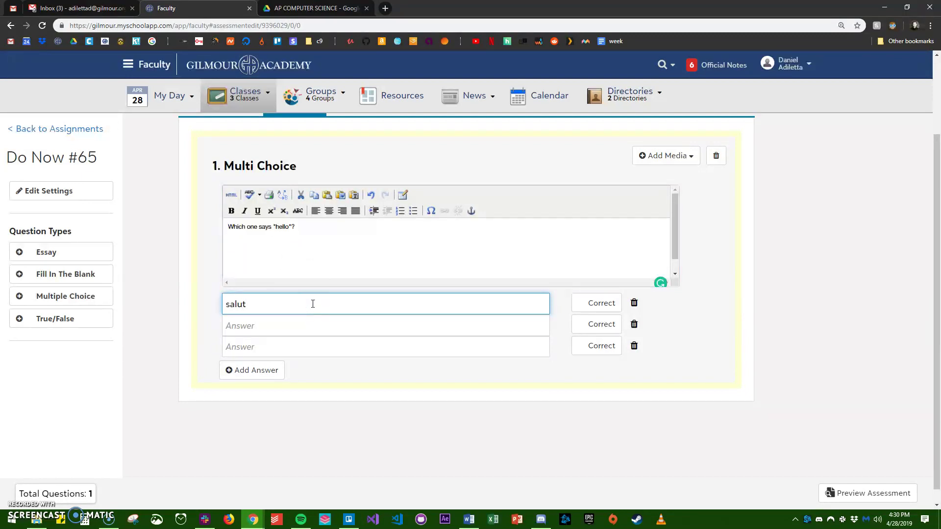
{"action": "left_click", "coordinate": [332, 328]}
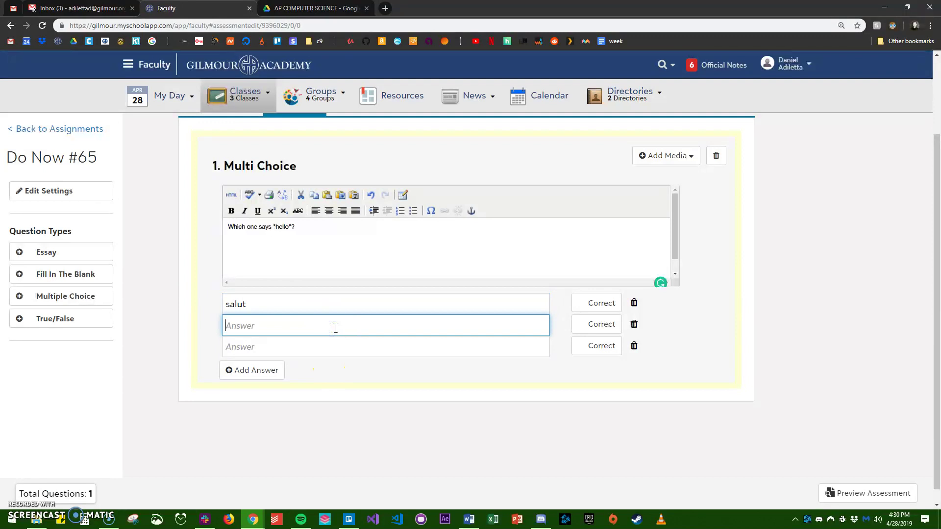
{"action": "left_click", "coordinate": [339, 356]}
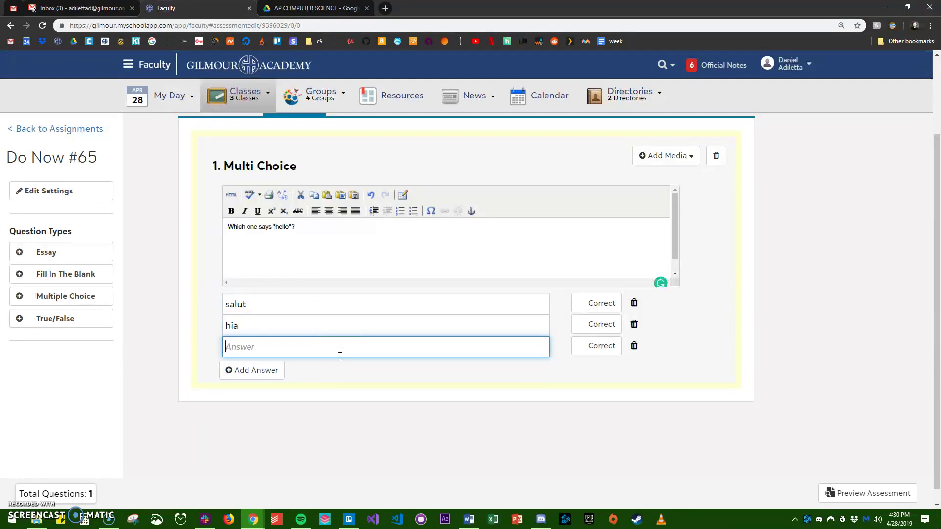
{"action": "left_click", "coordinate": [595, 303]}
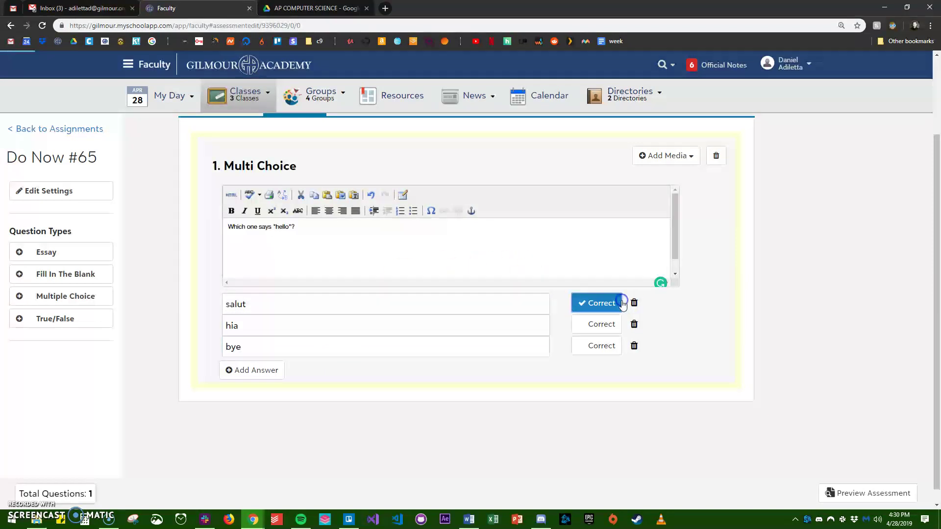
{"action": "left_click", "coordinate": [277, 374]}
{"action": "left_click", "coordinate": [634, 364]}
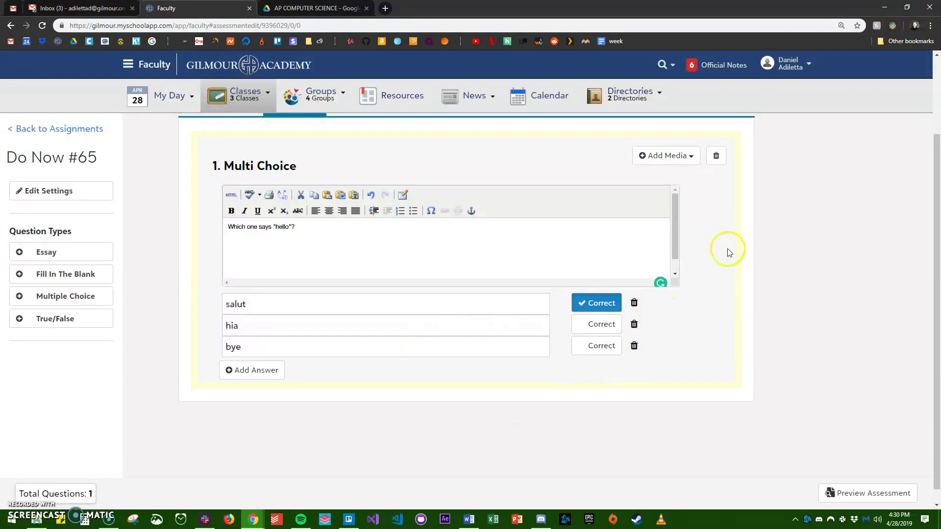
{"action": "left_click", "coordinate": [659, 156]}
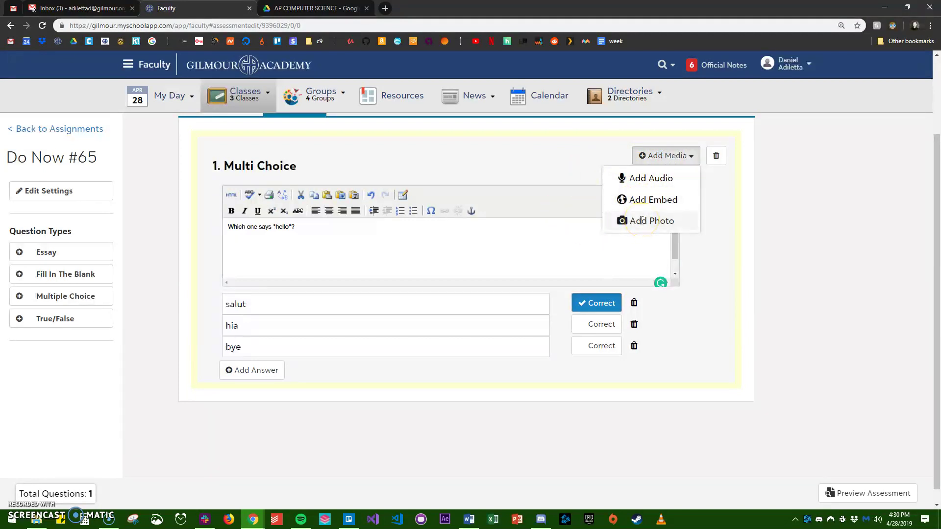
{"action": "left_click", "coordinate": [462, 155]}
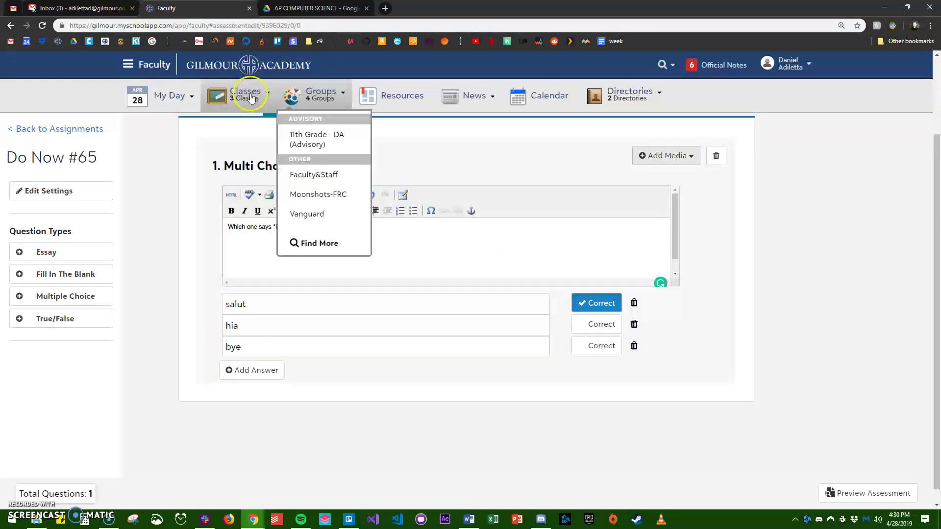
{"action": "left_click", "coordinate": [10, 25]}
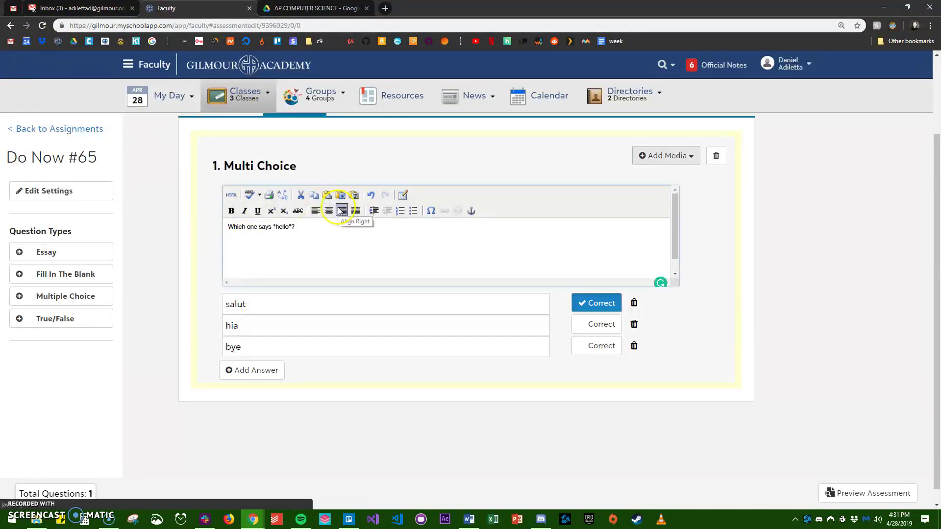
{"action": "left_click", "coordinate": [645, 155]}
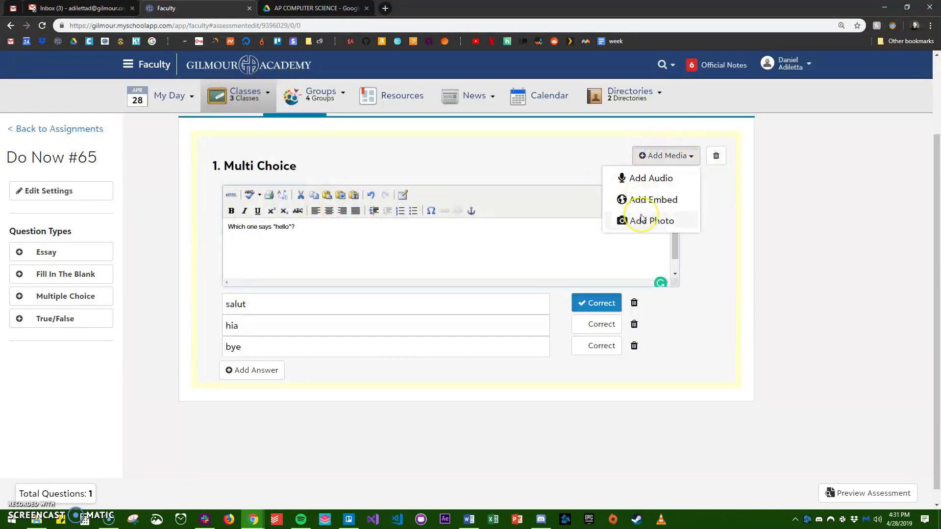
{"action": "left_click", "coordinate": [603, 212]}
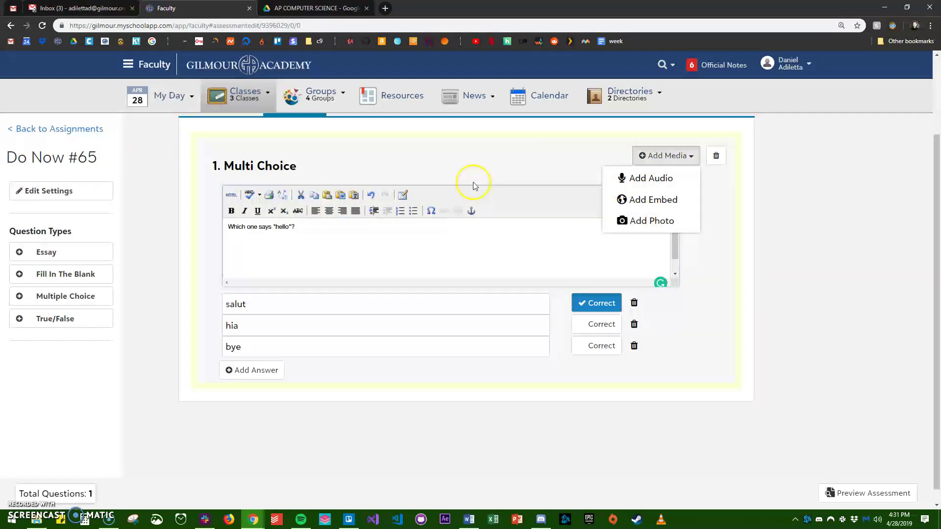
{"action": "scroll", "coordinate": [235, 169], "scroll_direction": "up", "scroll_amount": 1}
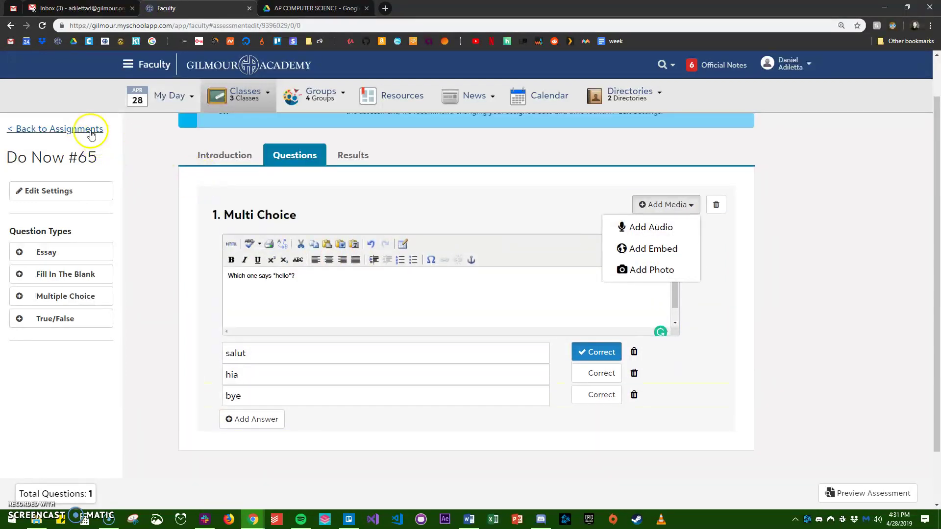
Use Back to Assignments to return to the AP Comp Sci A - 1 (WB) list
{"action": "left_click", "coordinate": [91, 130]}
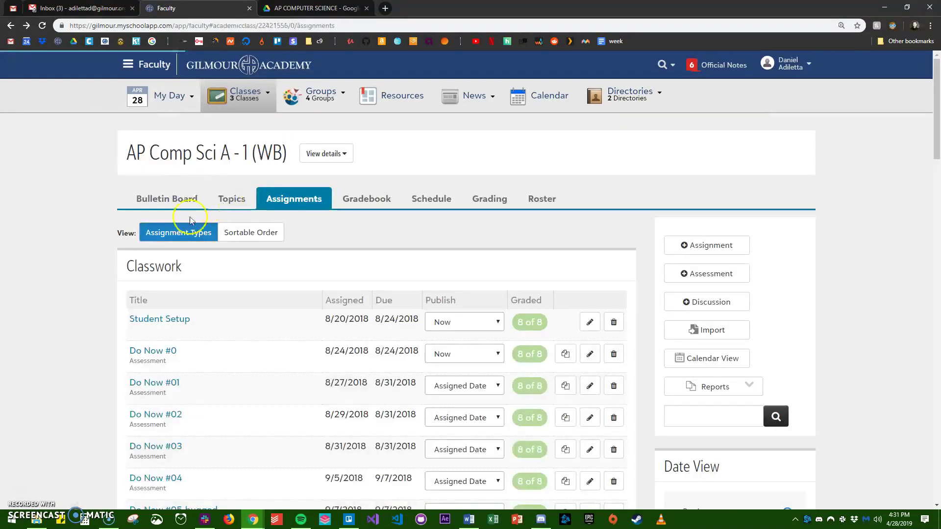